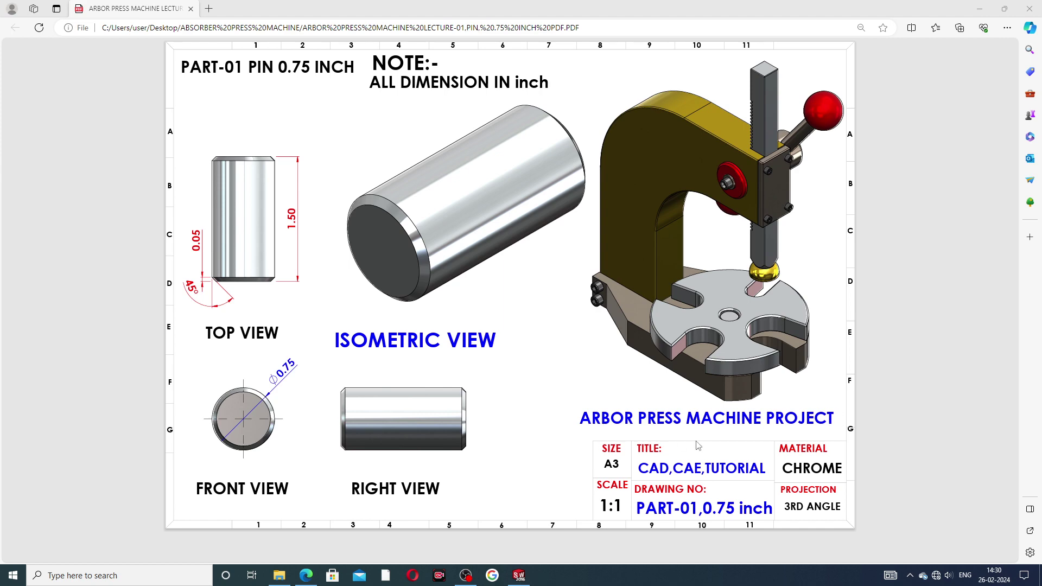
Orbit the finished chrome Part1 pin in SOLIDWORKS to inspect its chamfered ends, ending in isometric view.
click(519, 576)
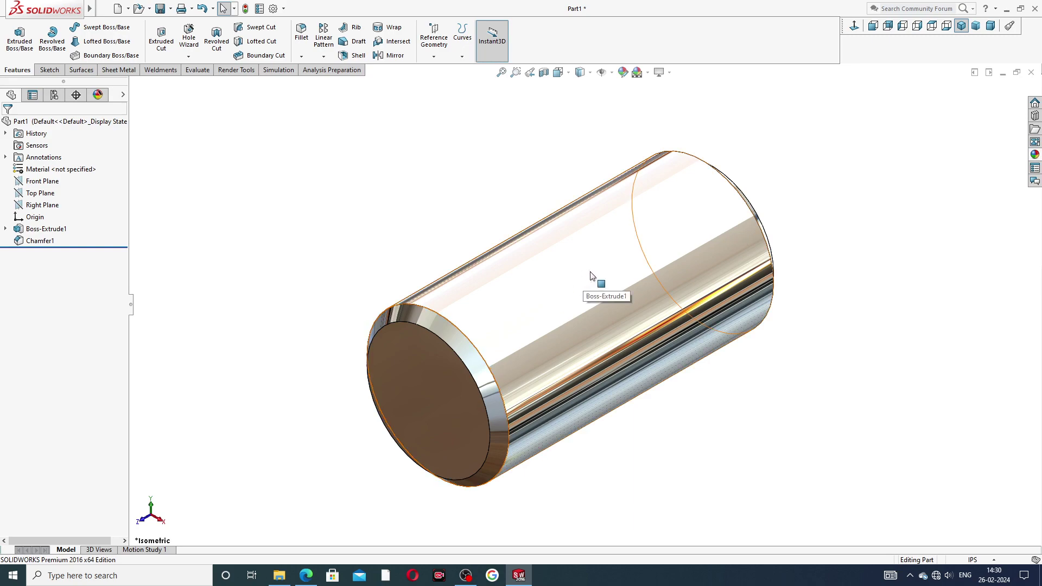
mouse_move(640, 301)
middle_down()
mouse_move(532, 294)
mouse_move(574, 226)
mouse_move(600, 304)
mouse_move(603, 226)
mouse_move(553, 328)
mouse_move(596, 274)
middle_up()
click(961, 26)
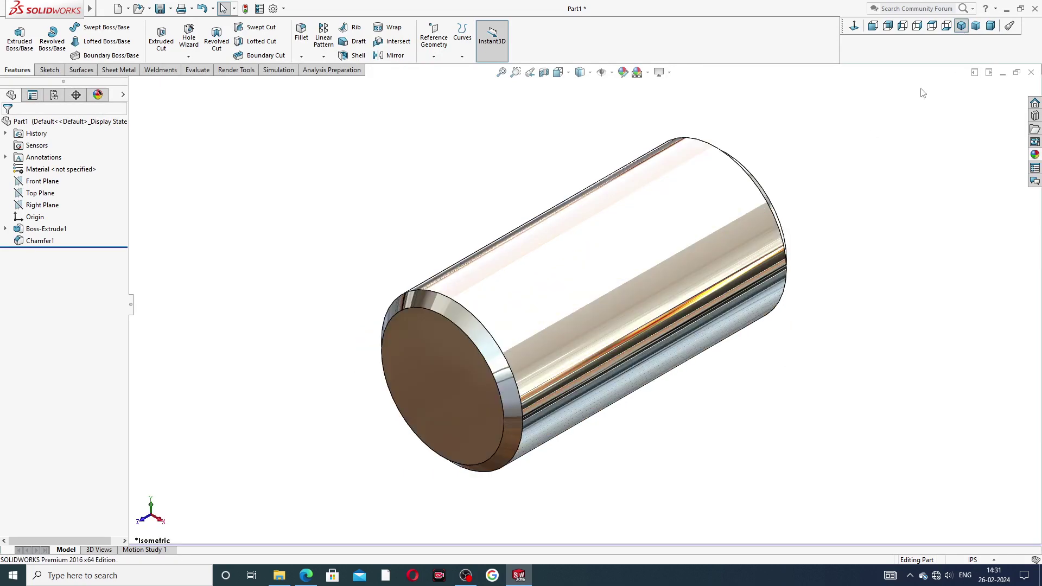
scroll(674, 240, up, 3)
mouse_move(674, 239)
middle_down()
mouse_move(658, 233)
mouse_move(672, 237)
mouse_move(623, 253)
mouse_move(636, 317)
mouse_move(572, 263)
middle_up()
scroll(573, 263, down, 2)
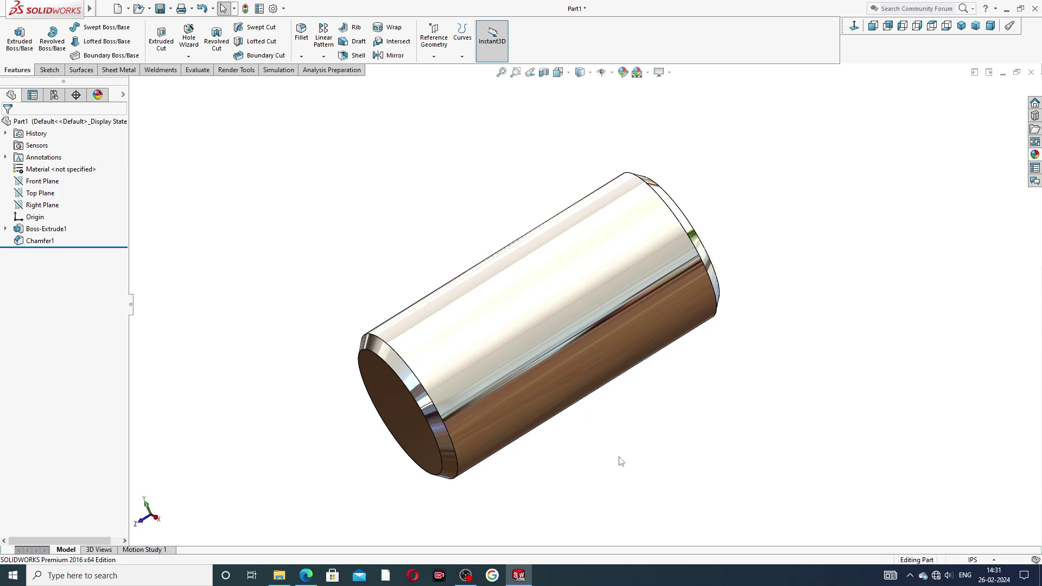
mouse_move(621, 461)
middle_down()
mouse_move(721, 291)
mouse_move(672, 333)
mouse_move(684, 293)
mouse_move(552, 359)
mouse_move(601, 281)
middle_up()
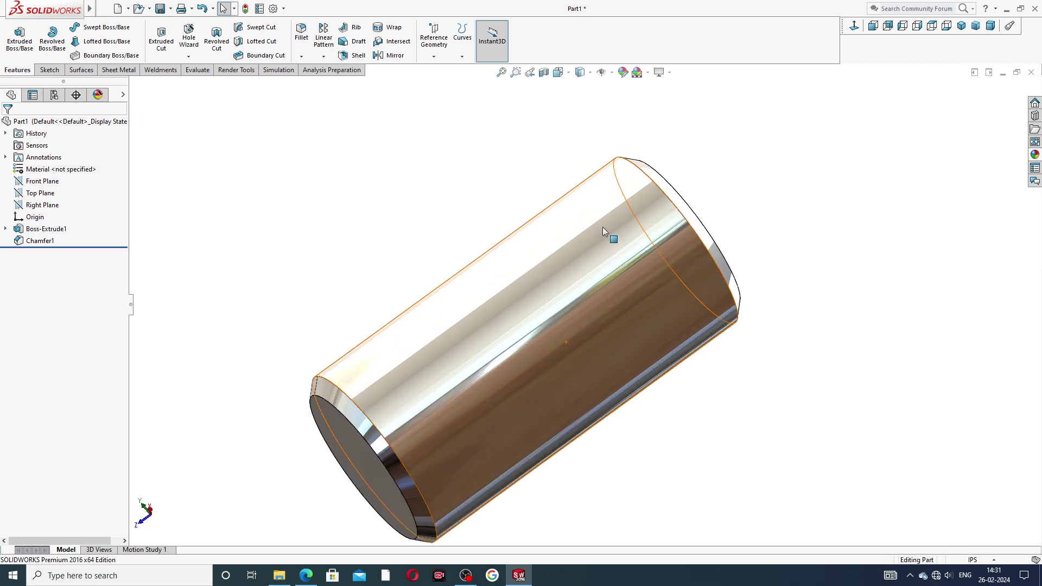
mouse_move(602, 227)
middle_down()
mouse_move(596, 327)
mouse_move(616, 279)
mouse_move(595, 284)
mouse_move(600, 291)
middle_up()
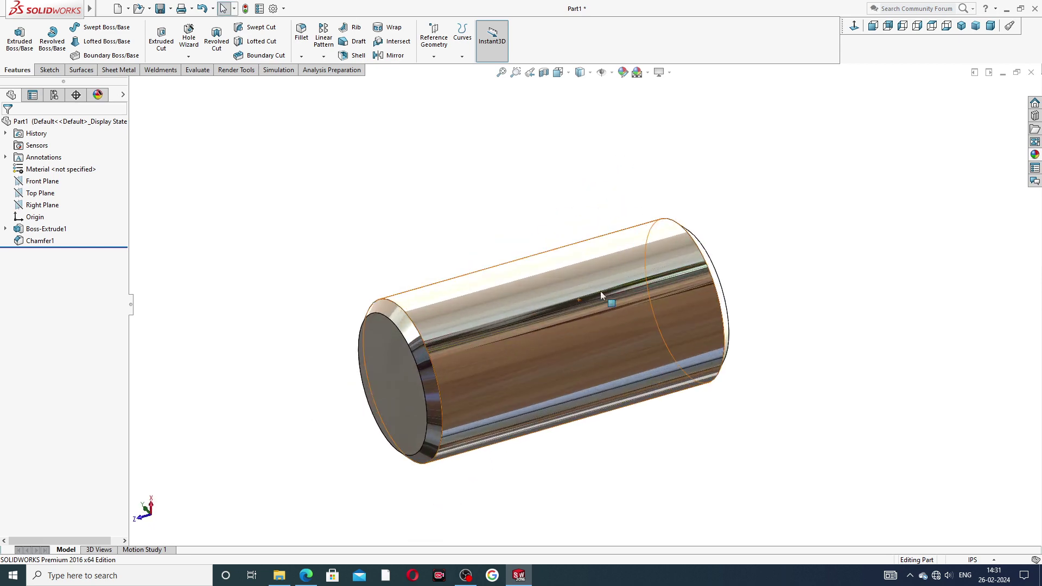
click(961, 26)
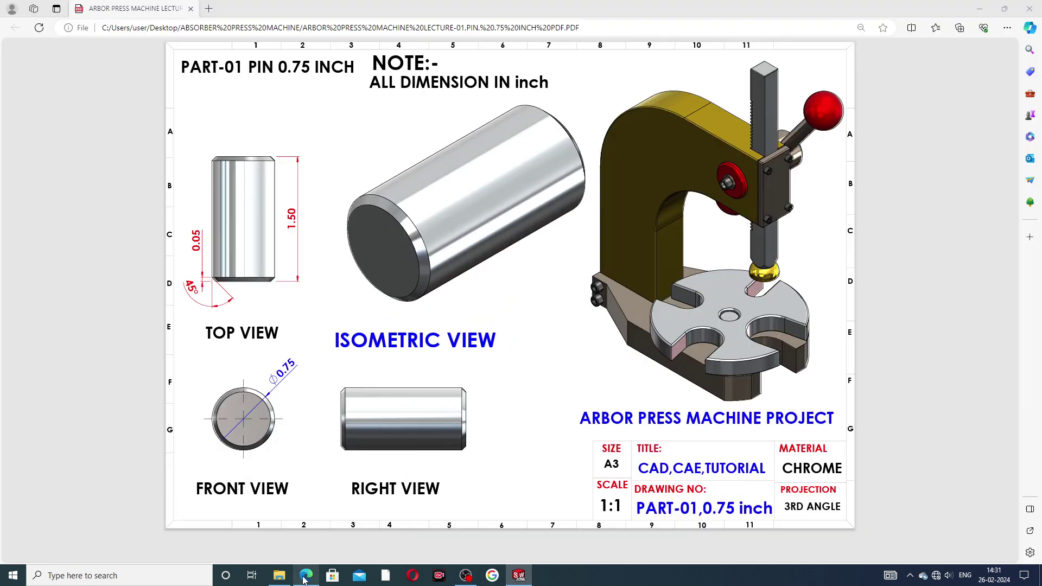
click(306, 575)
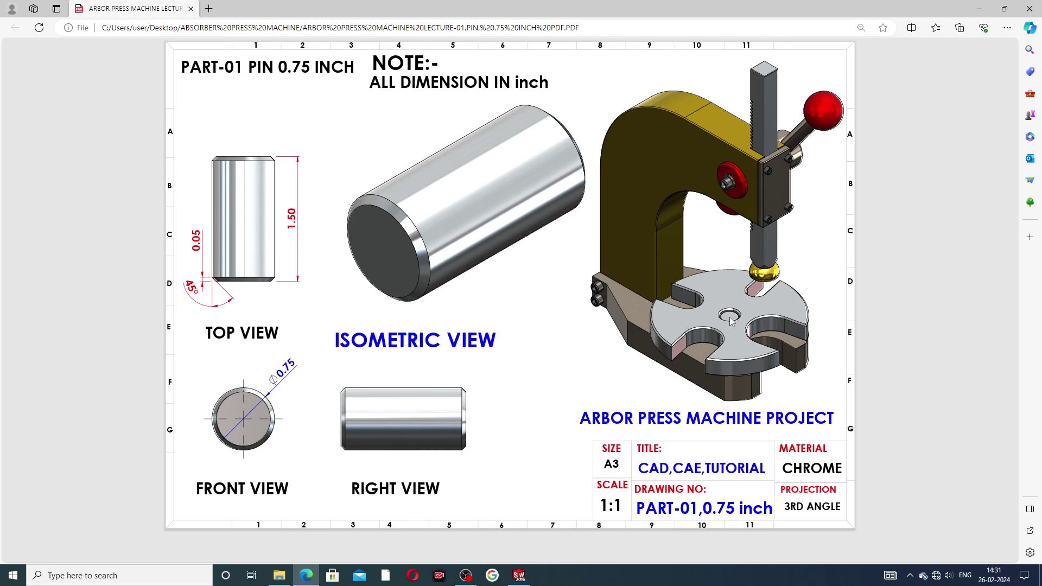
click(519, 575)
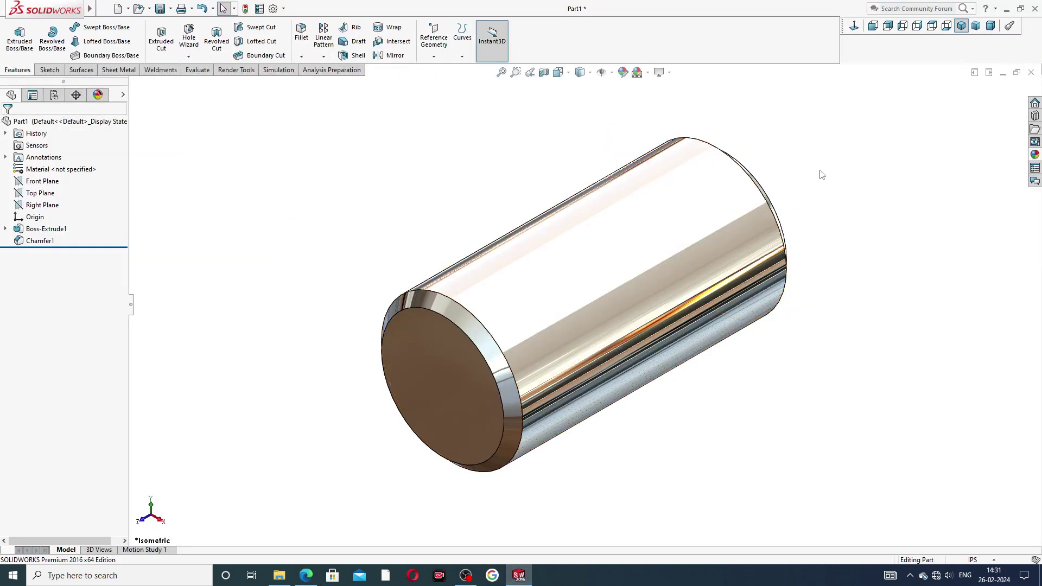
Save and close the Part1 pin, then create a new Part document (Part2).
mouse_move(656, 274)
middle_down()
mouse_move(552, 286)
mouse_move(631, 239)
middle_up()
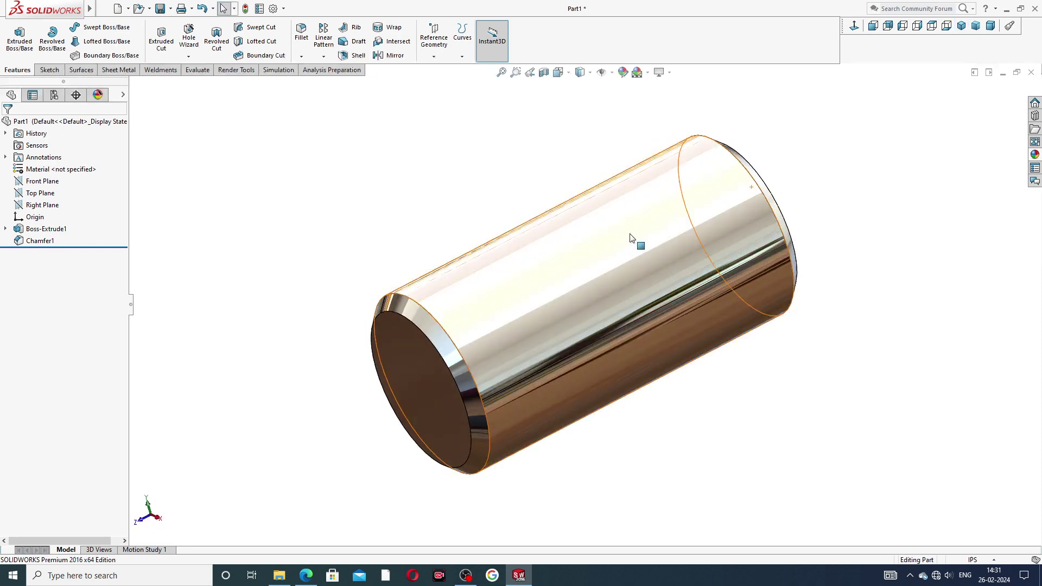
click(1031, 72)
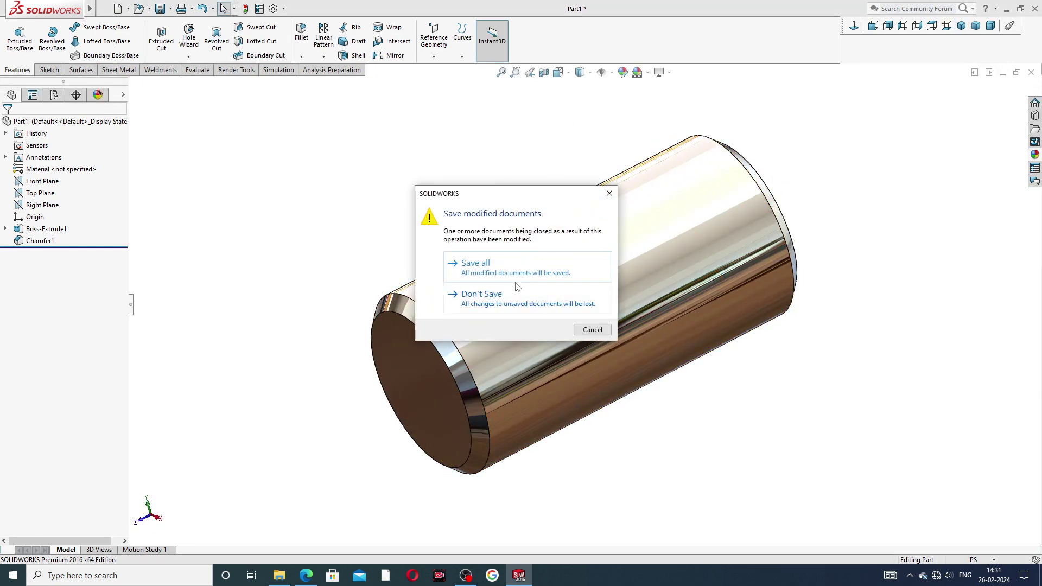
click(511, 266)
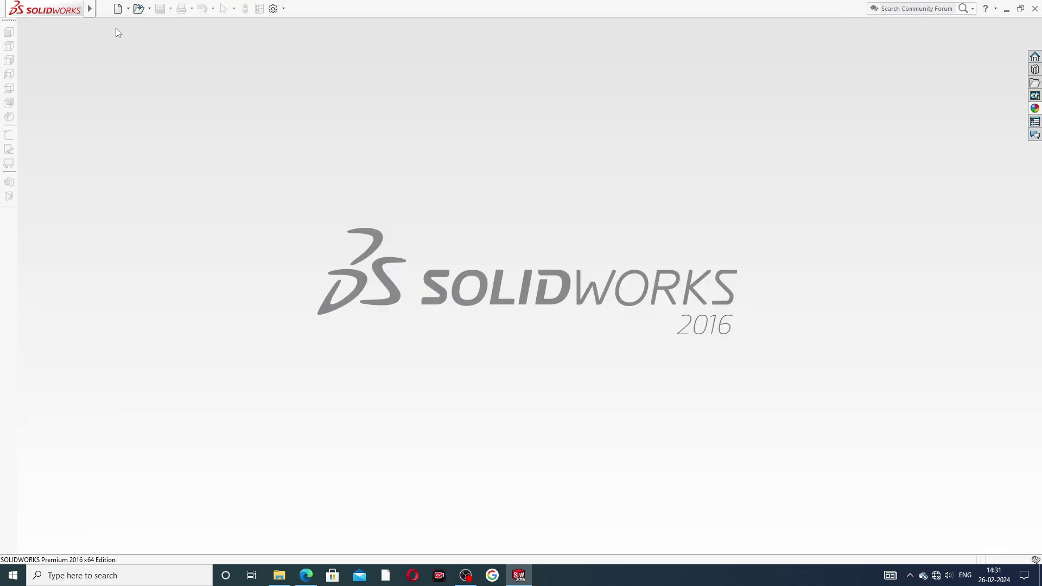
click(116, 11)
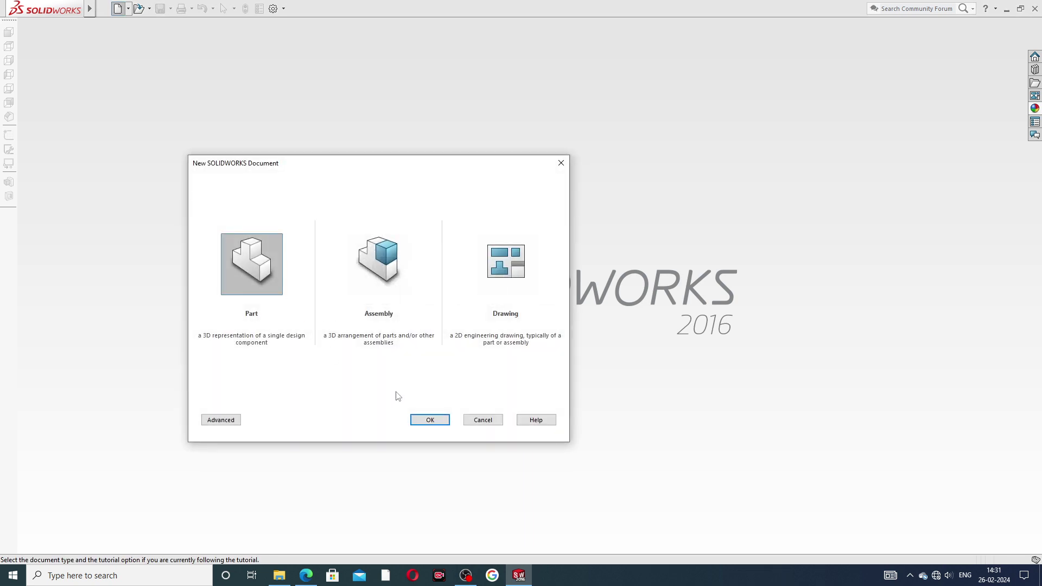
click(429, 421)
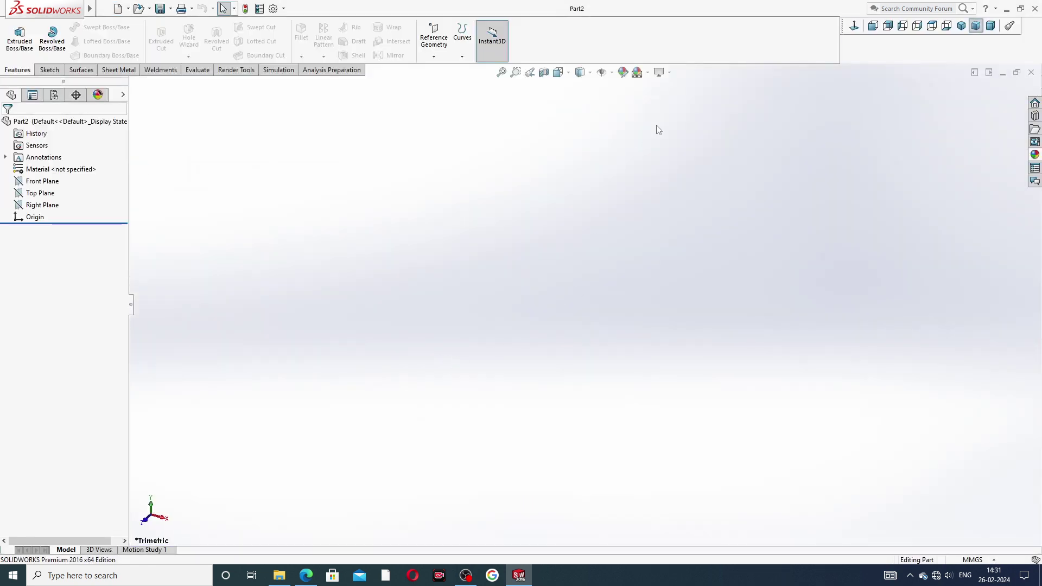
Apply the Plain White background scene and set the part's units to IPS.
click(647, 75)
click(656, 36)
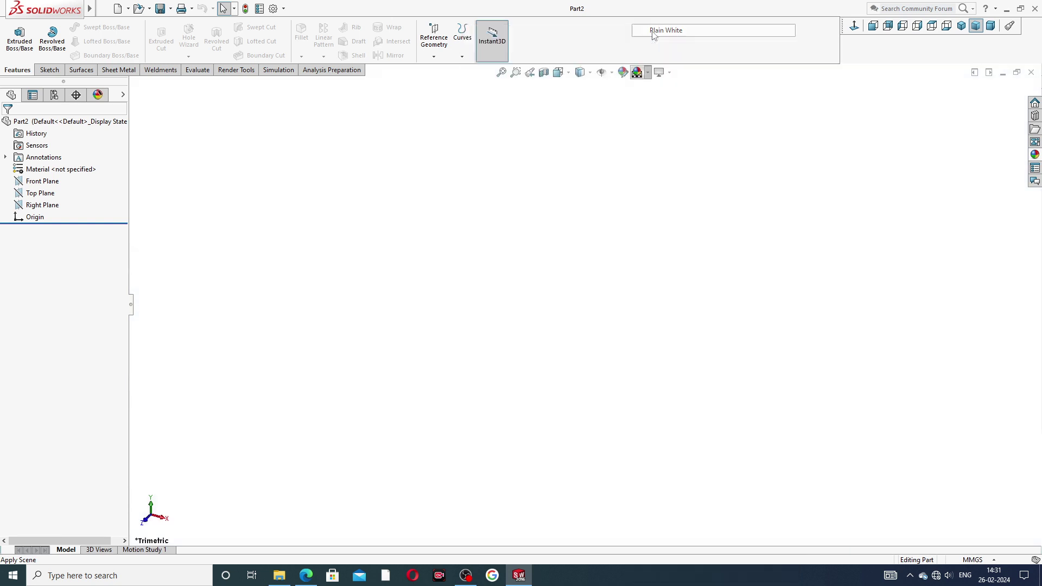
click(669, 72)
click(938, 500)
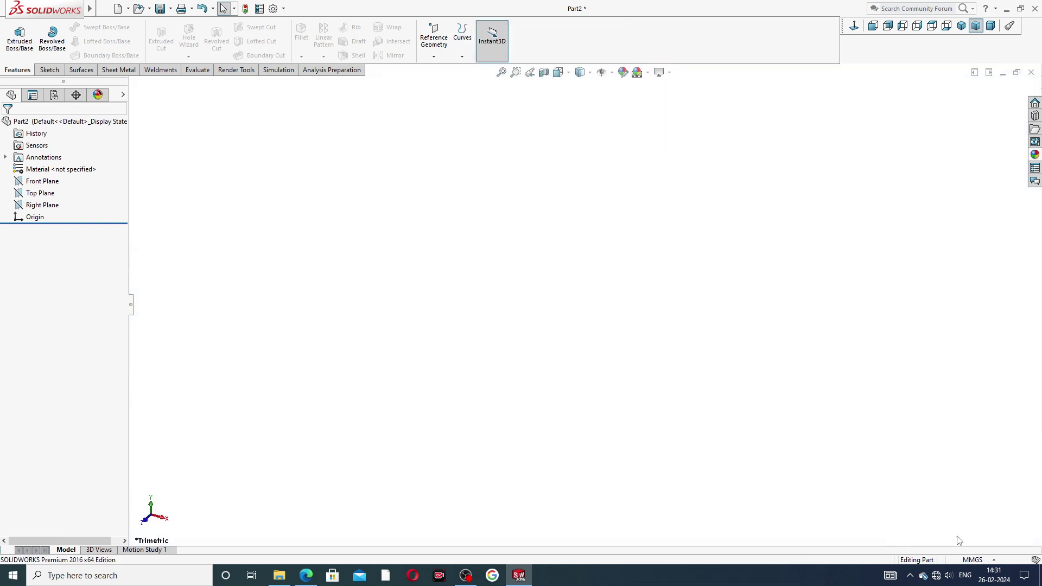
click(974, 559)
click(962, 528)
Raise both shaded and wireframe Image Quality resolutions to High in Document Properties.
click(273, 10)
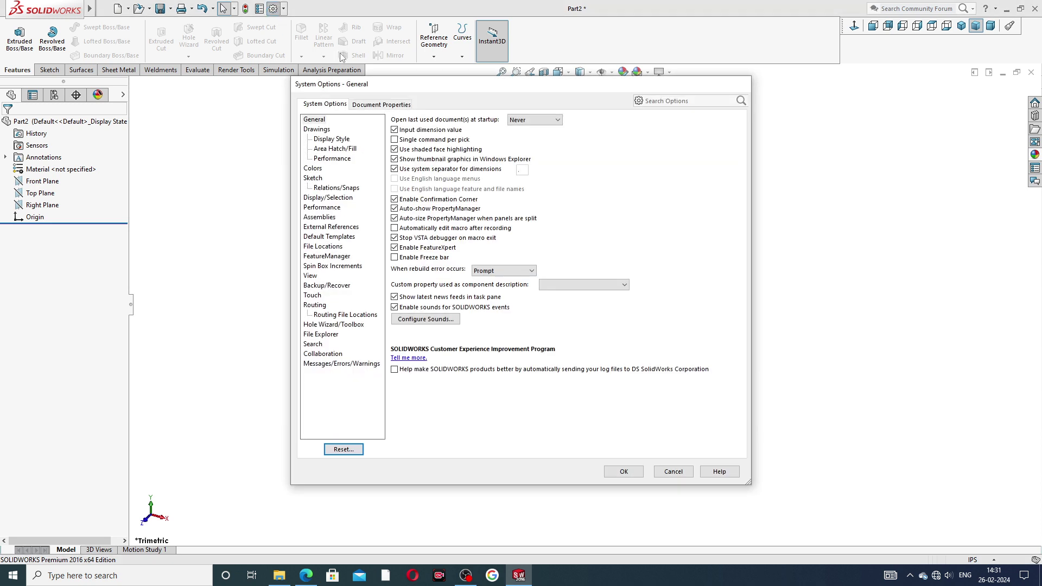
click(367, 103)
click(326, 227)
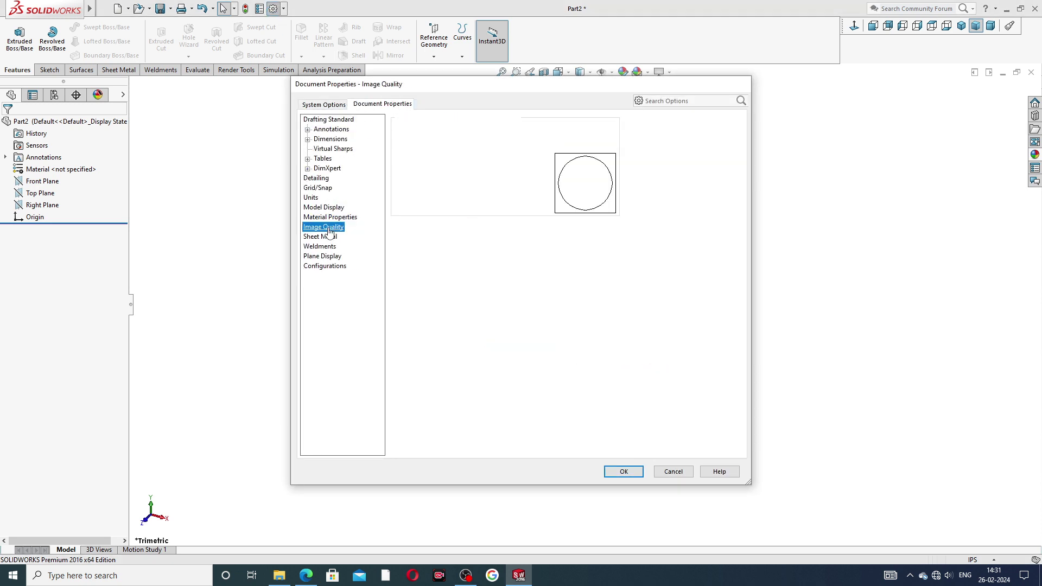
drag(484, 135, 598, 135)
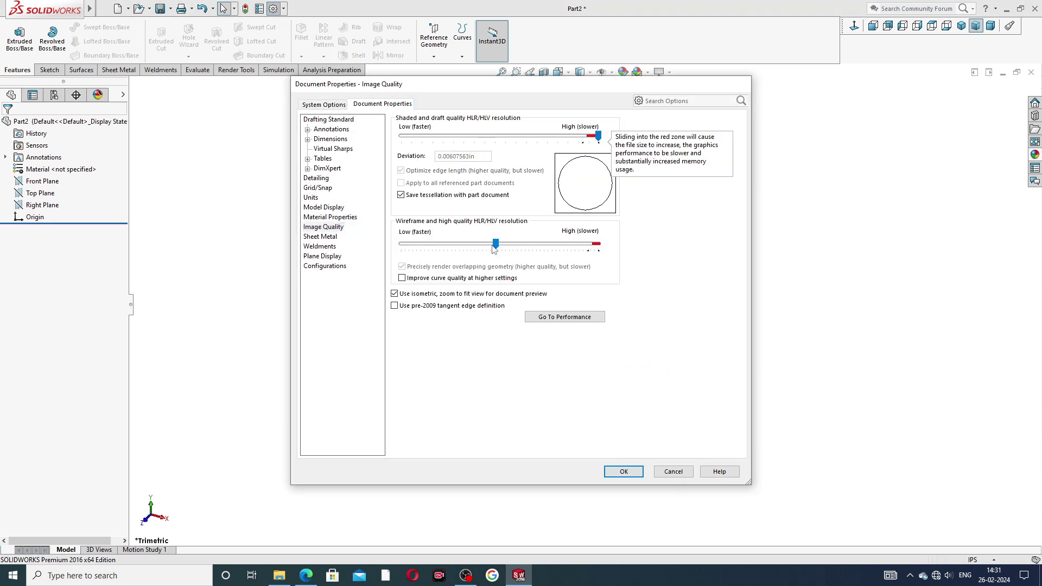
drag(496, 244, 597, 244)
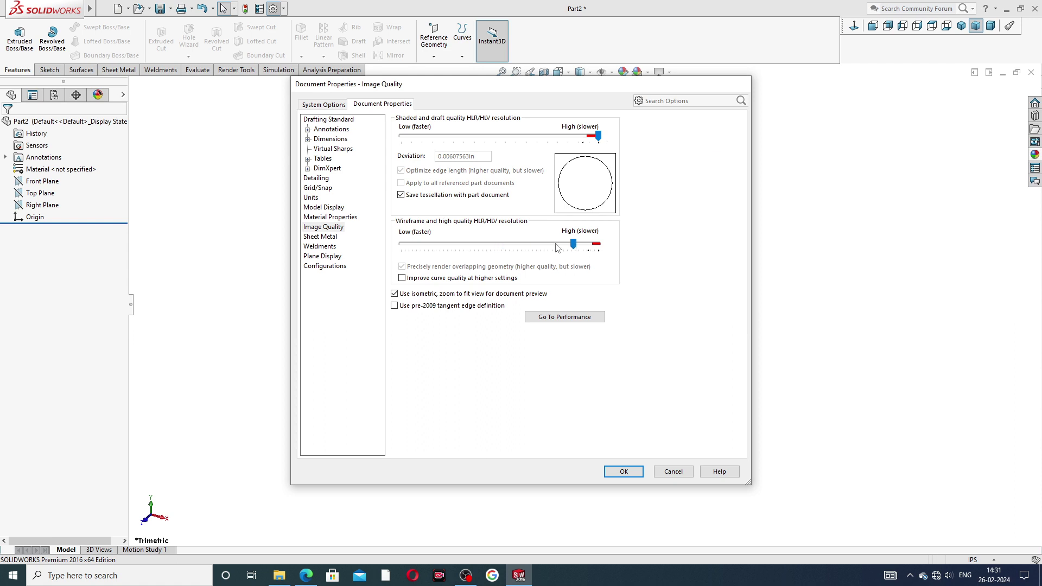
click(624, 471)
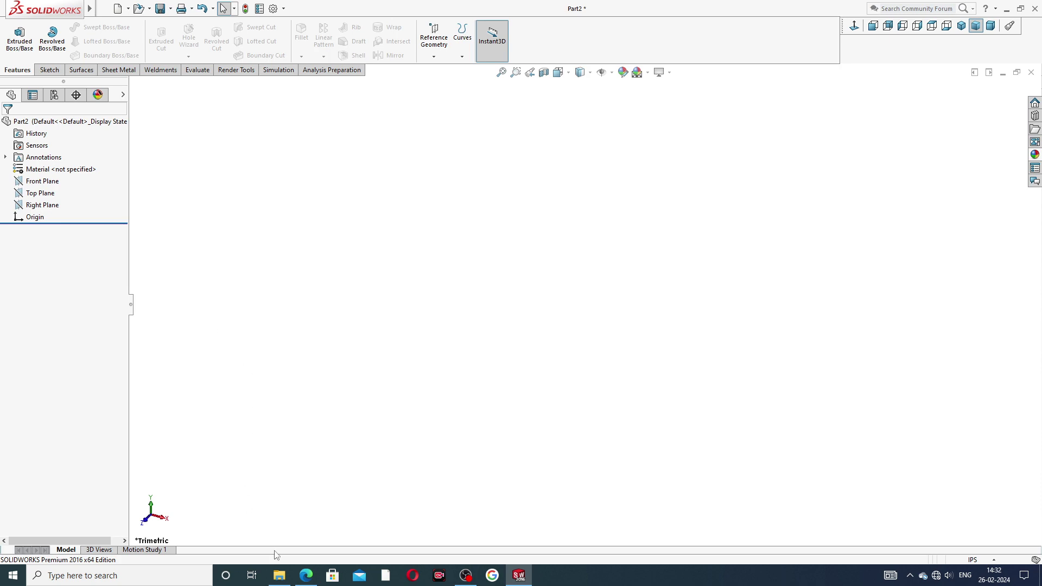
click(300, 575)
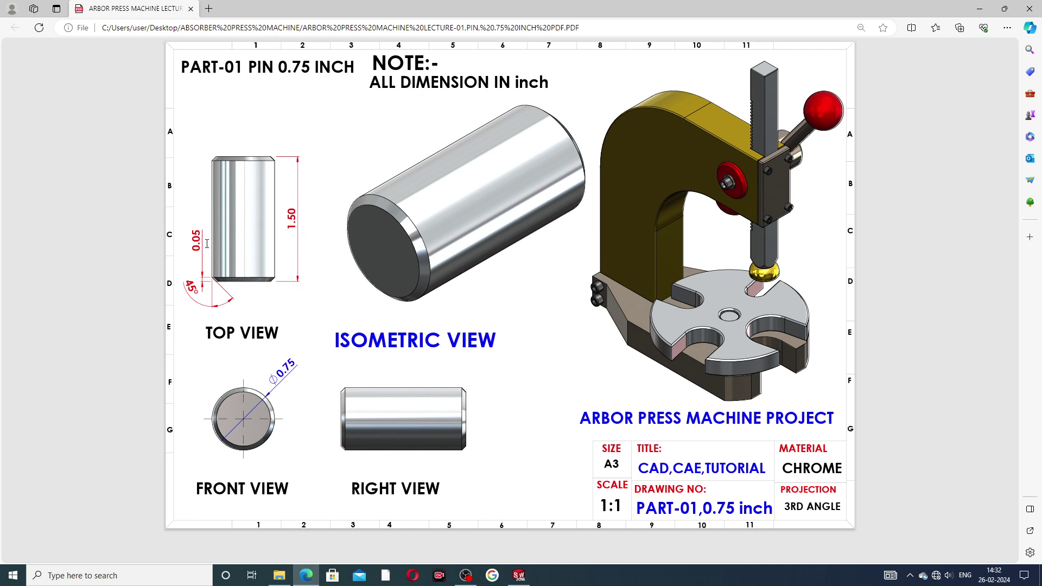
click(307, 577)
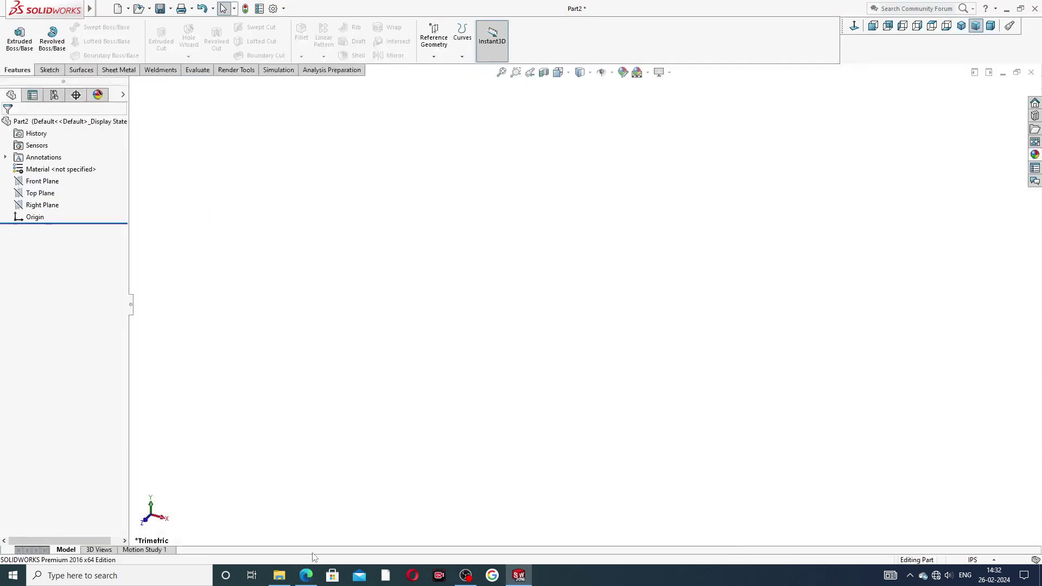
Sketch a circle centred on the origin on the Front Plane.
click(55, 185)
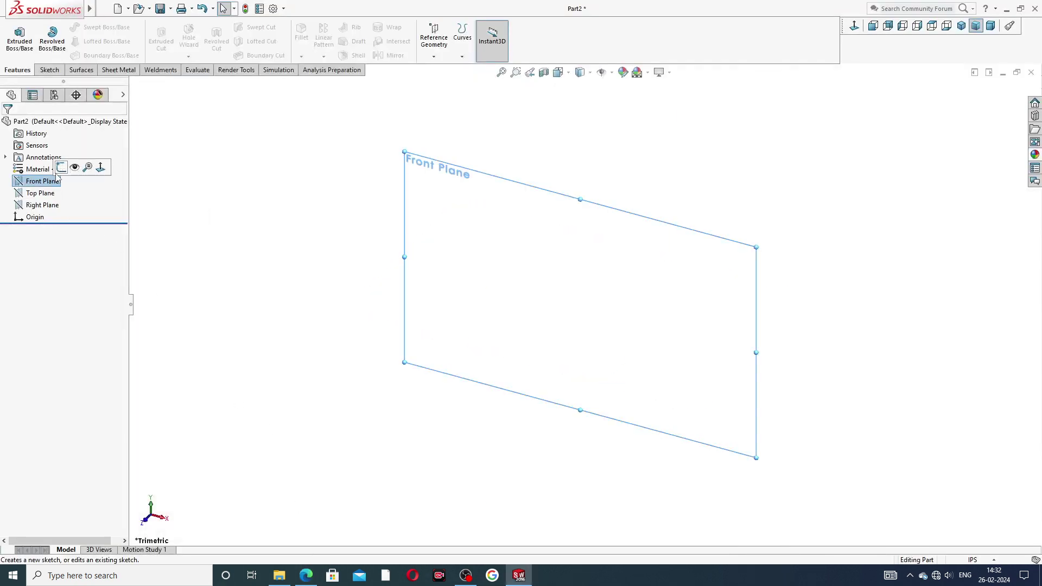
click(61, 169)
click(93, 27)
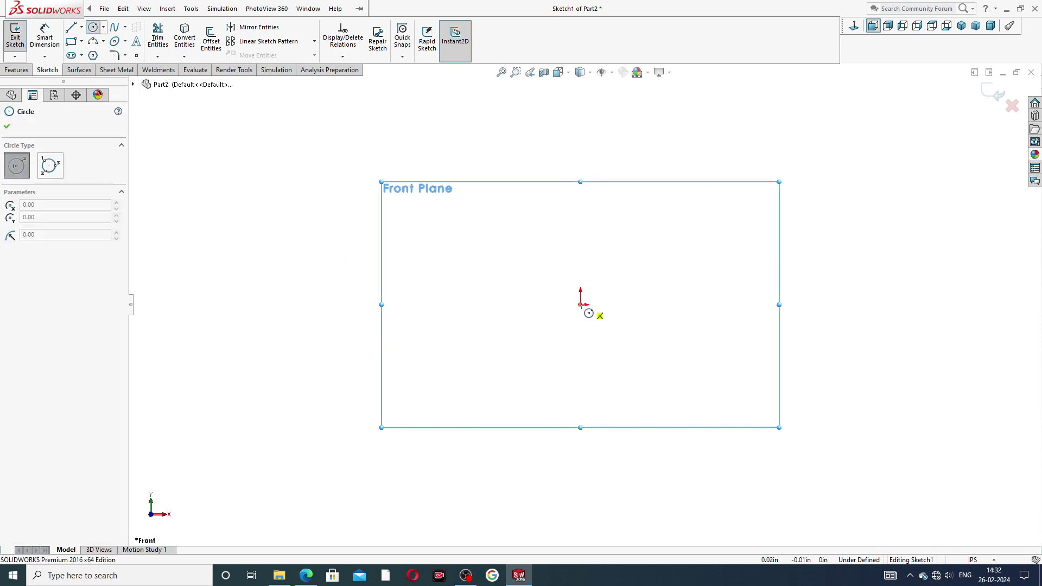
click(581, 304)
click(630, 202)
right_click(690, 162)
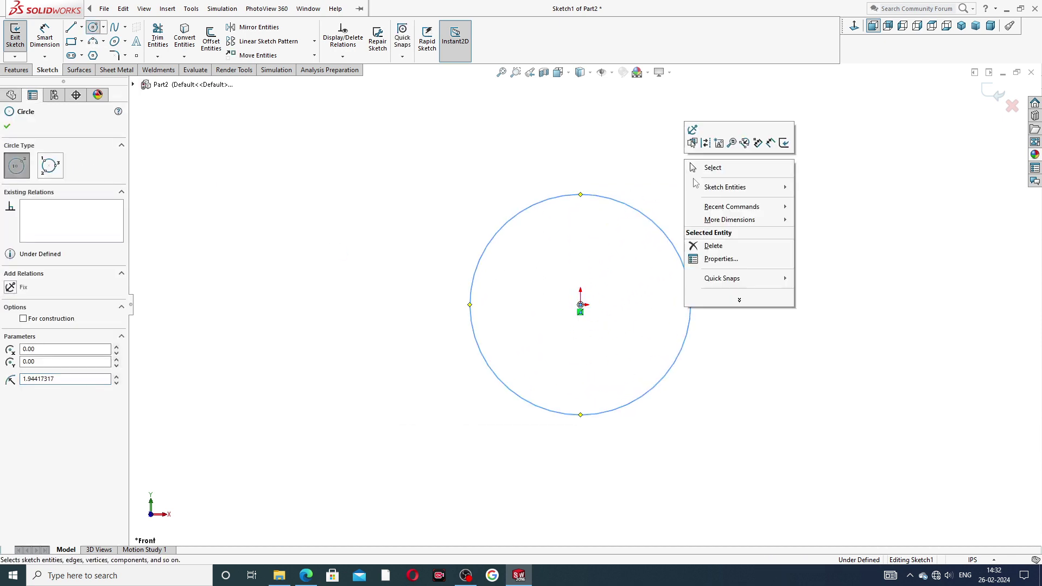
click(704, 176)
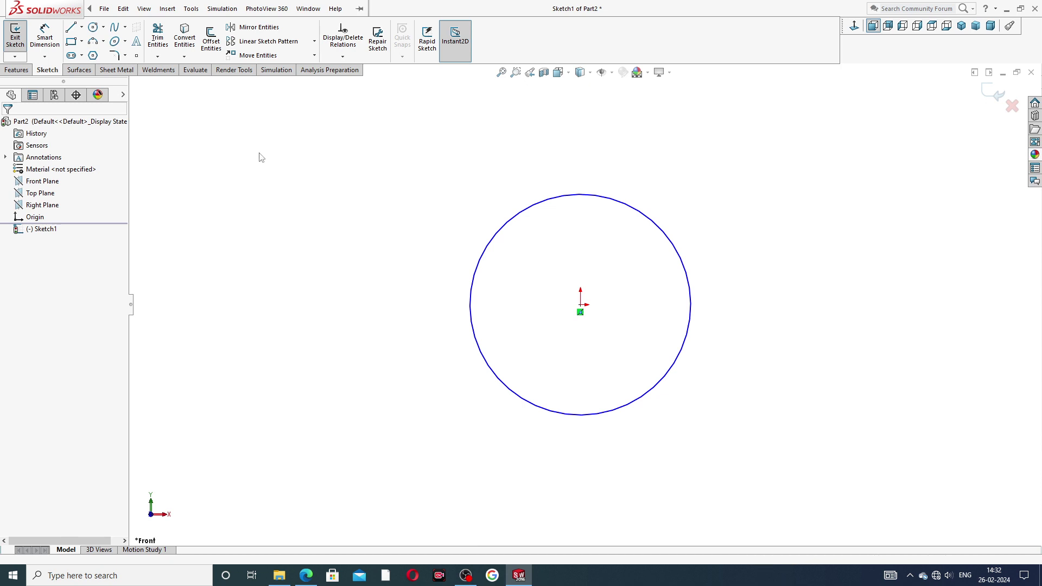
Dimension the circle to a 0.75 in diameter.
click(44, 37)
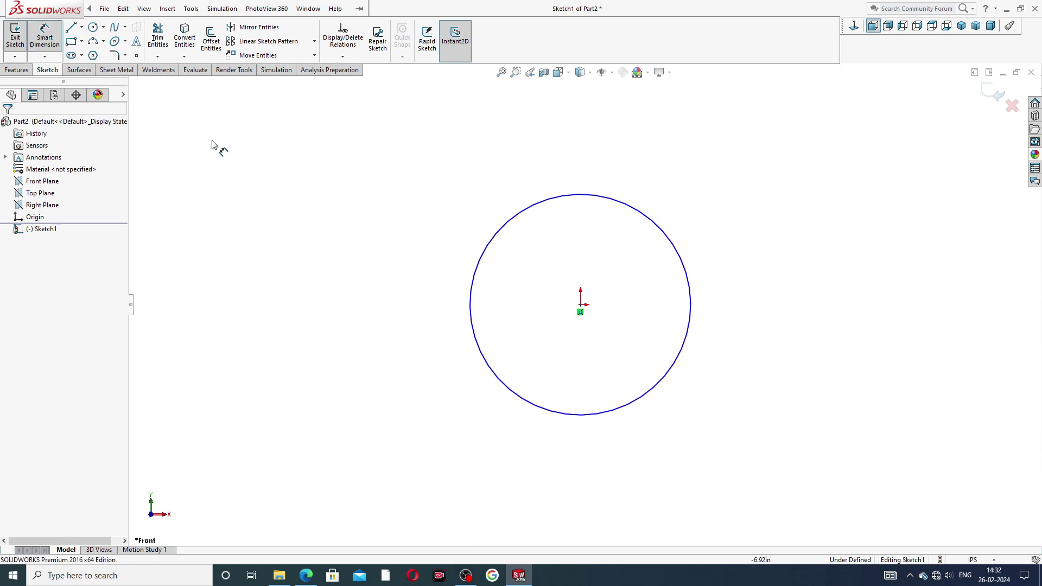
click(522, 219)
click(453, 189)
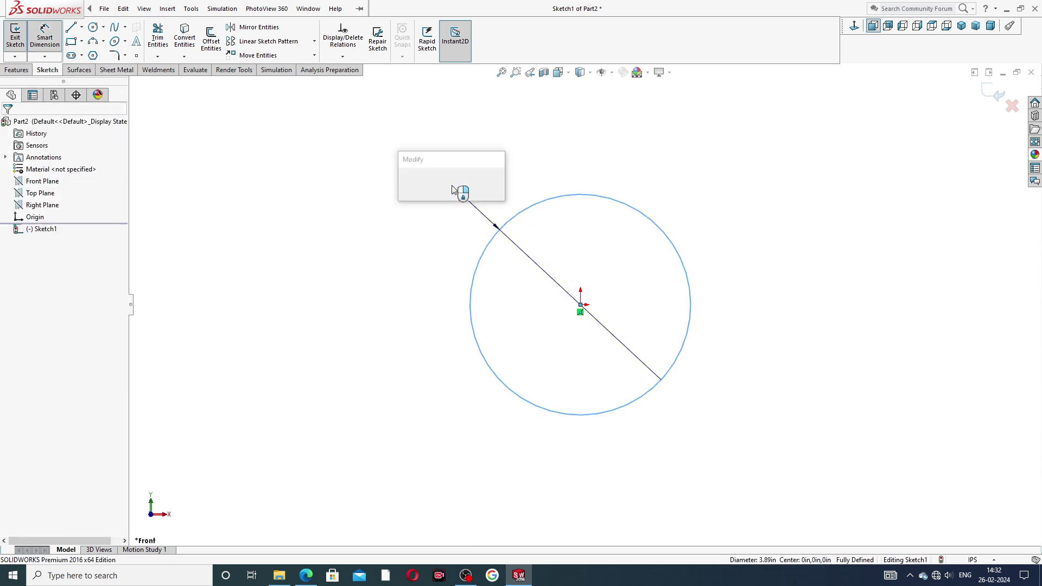
text(.75)
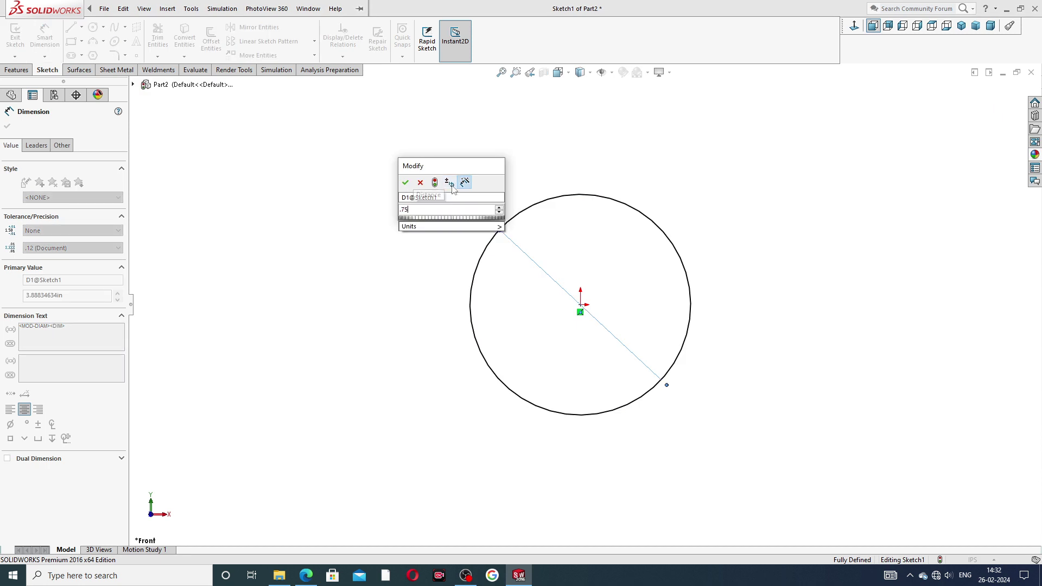
key(Return)
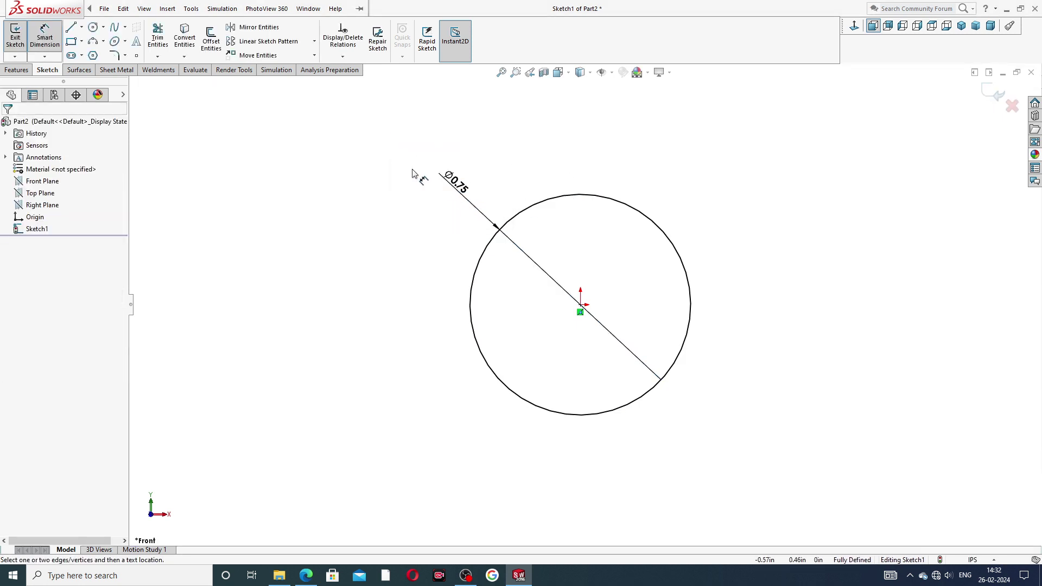
right_click(415, 172)
click(433, 158)
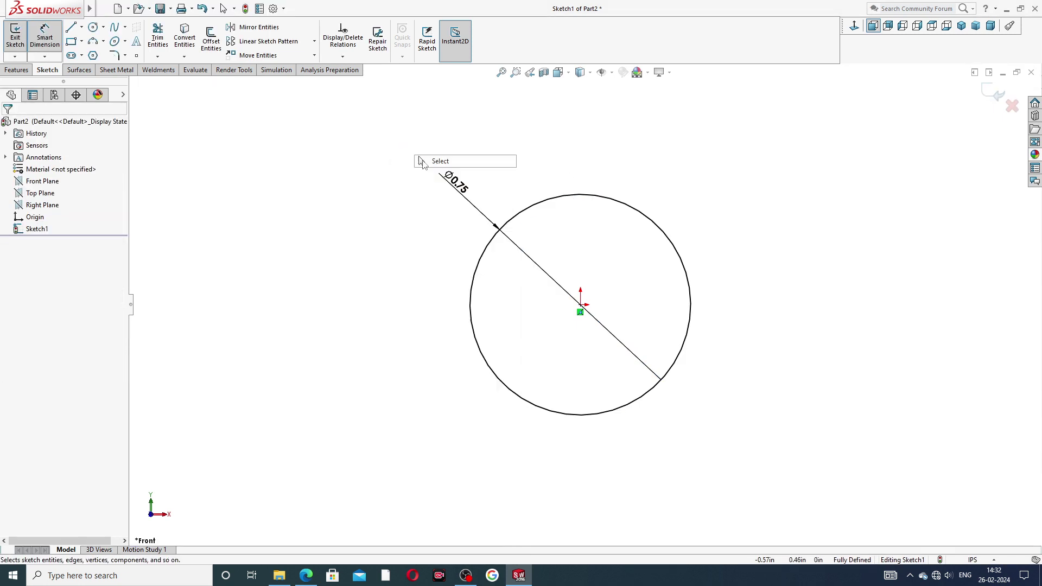
click(16, 70)
Extrude the circle to a 1.5 in blind depth, creating Boss-Extrude1.
click(19, 39)
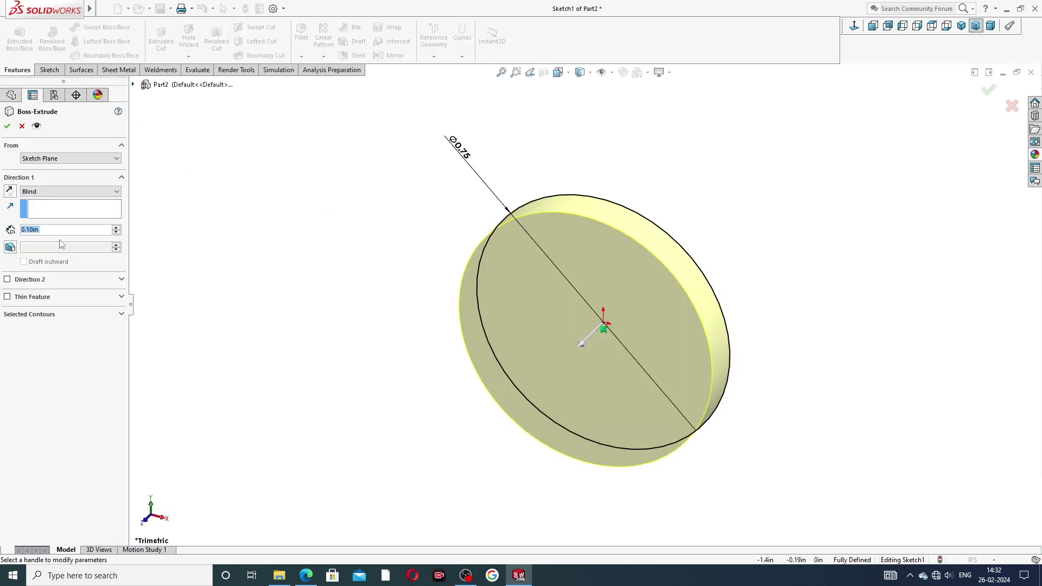
text(15)
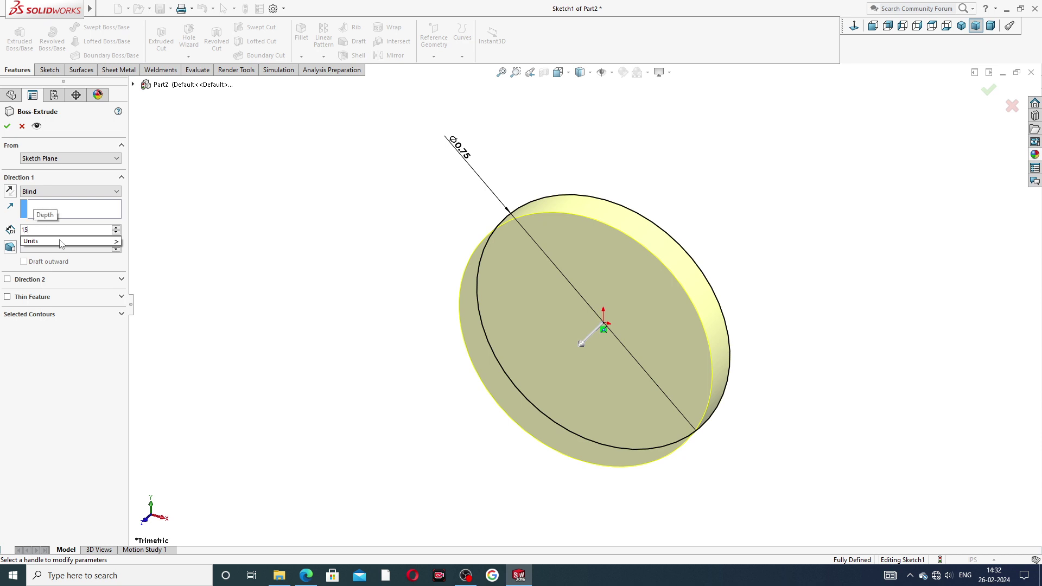
key(BackSpace)
text(.)
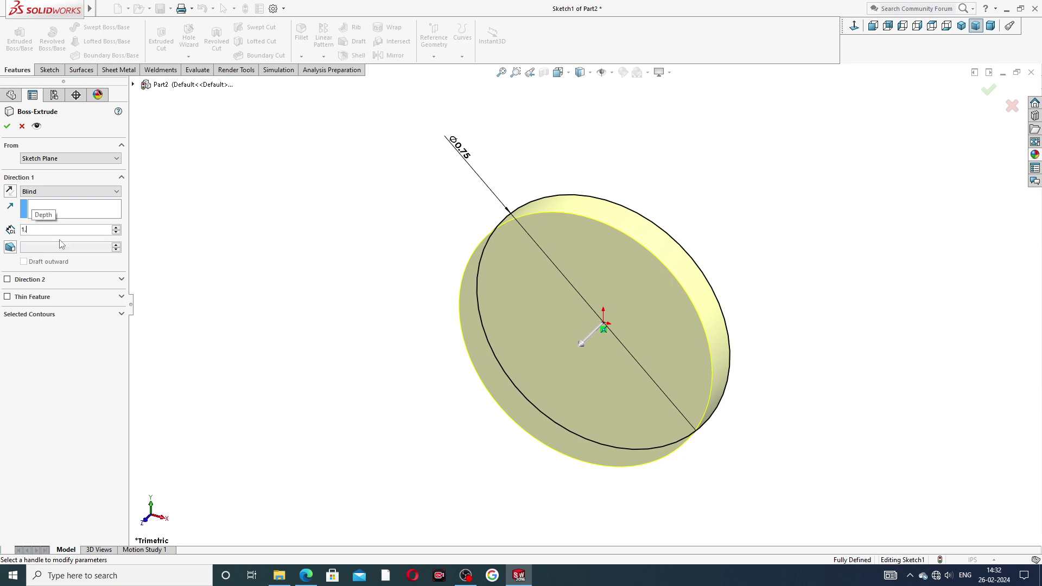
text(5)
key(Return)
scroll(532, 344, up, 3)
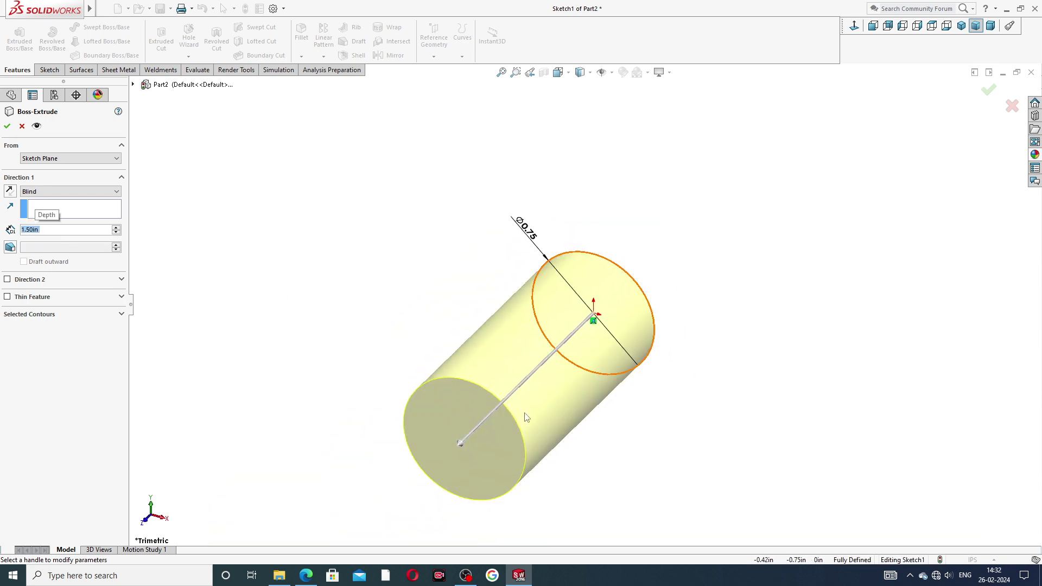
scroll(525, 417, down, 2)
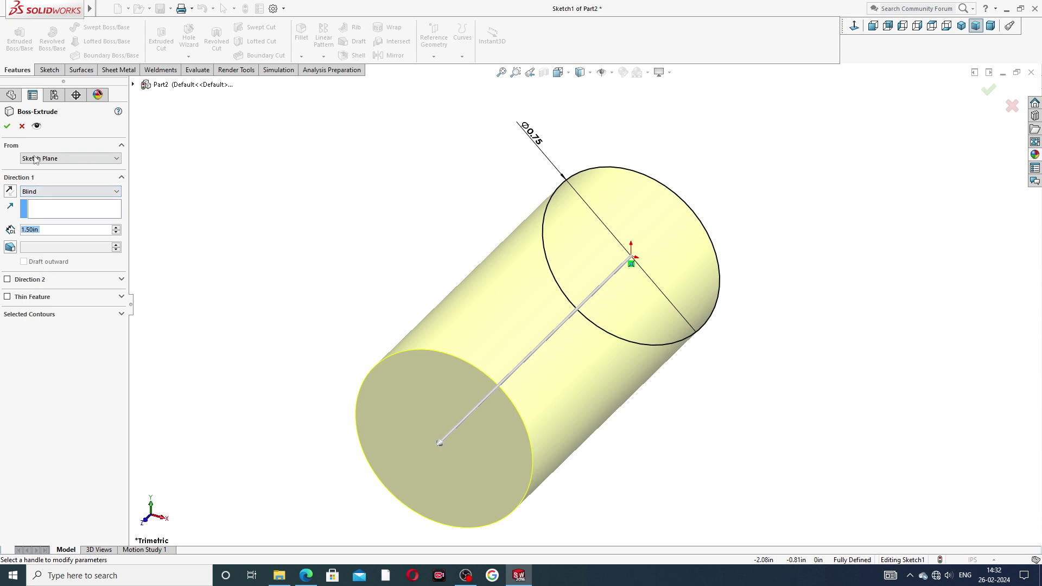
click(7, 126)
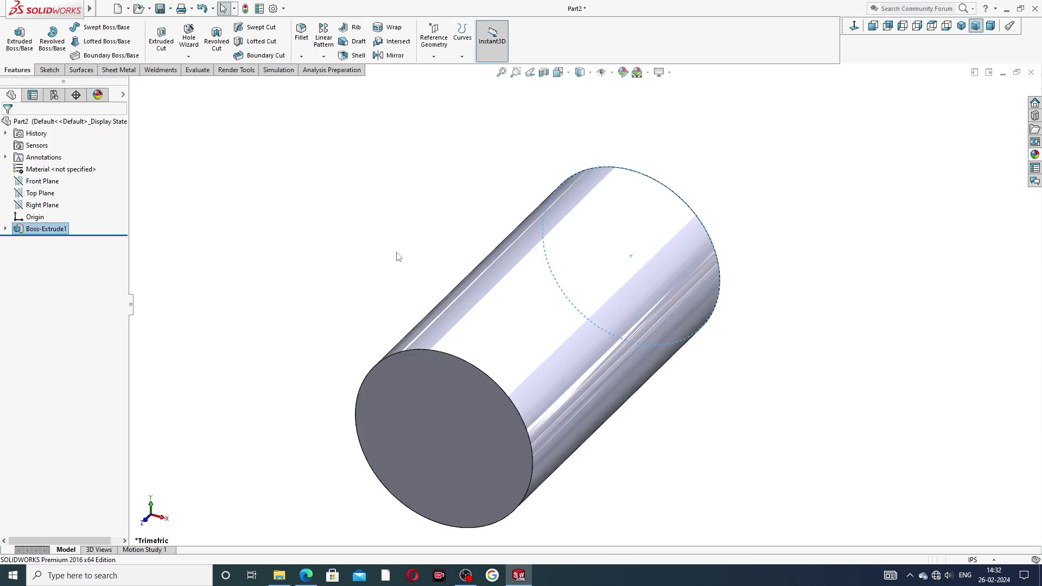
Chamfer both cylinder end edges at 0.05 in × 45° by selecting the side face.
key(z)
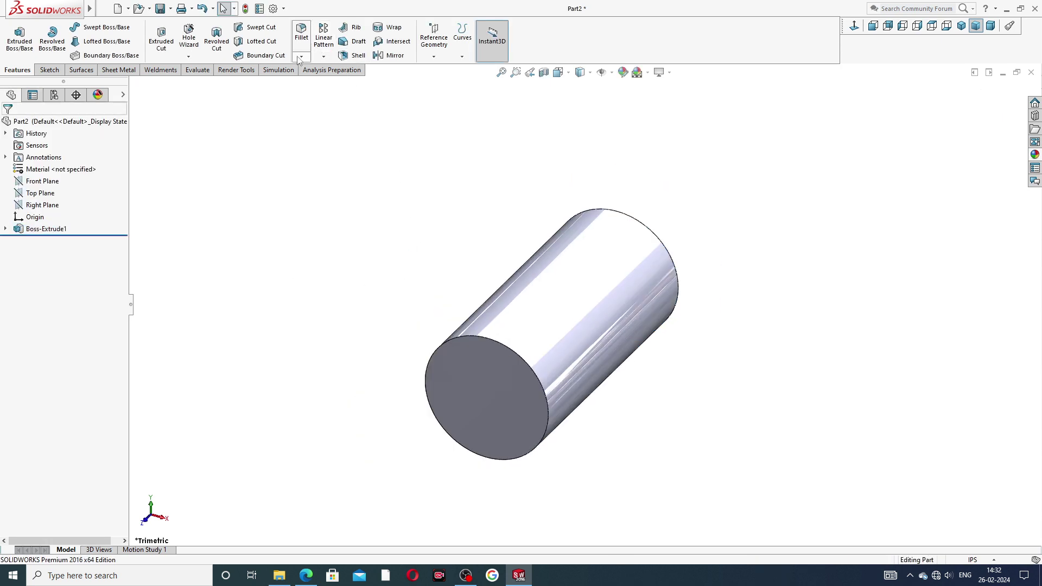
click(301, 57)
click(321, 86)
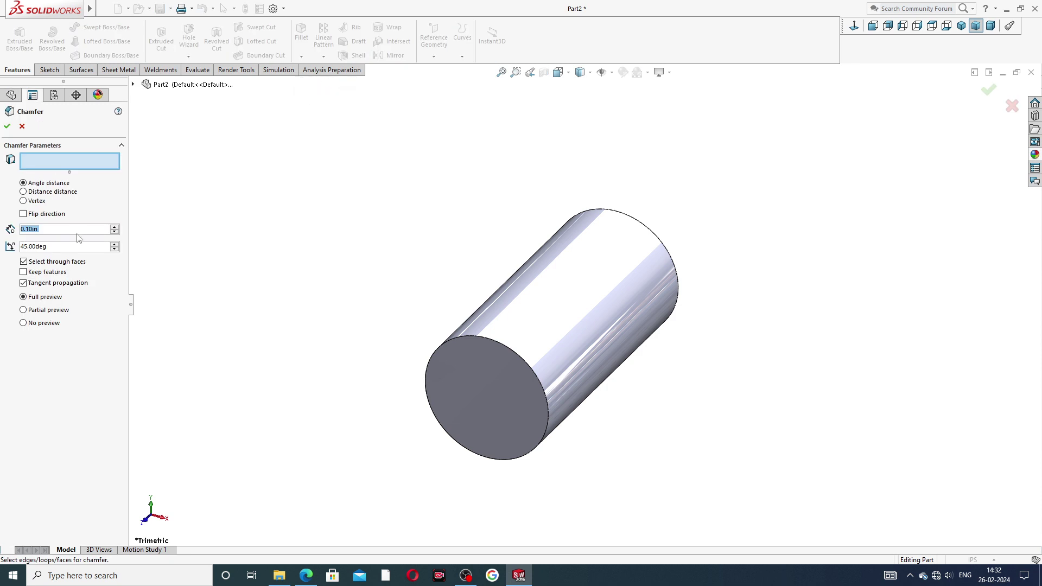
text(.0)
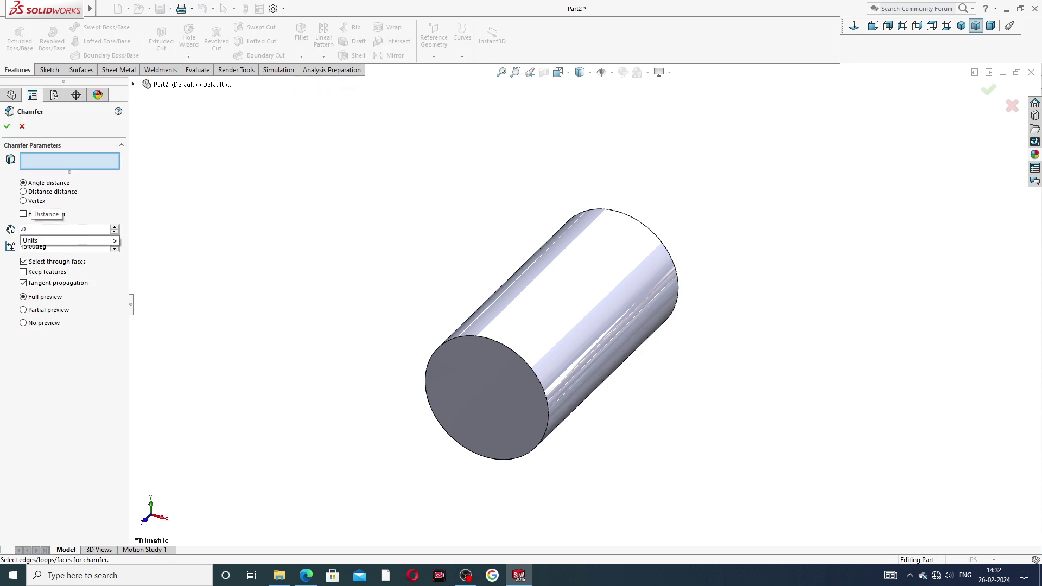
text(5)
key(Return)
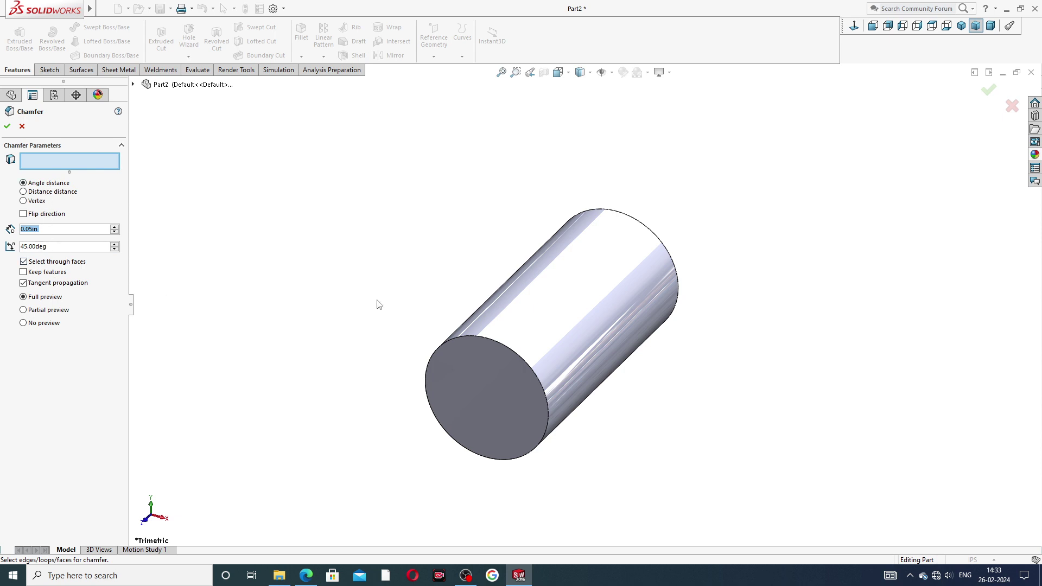
click(553, 295)
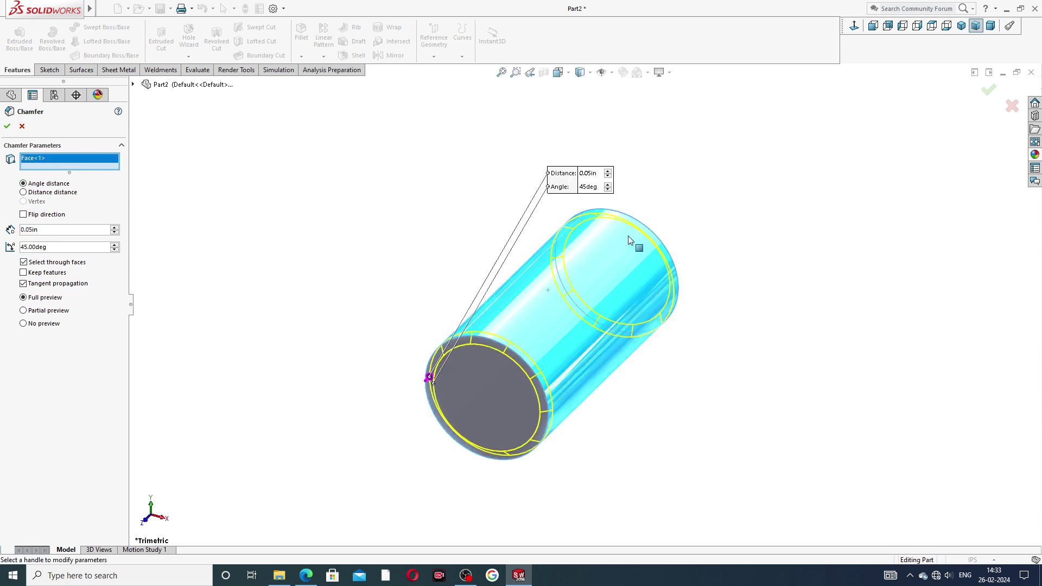
click(7, 126)
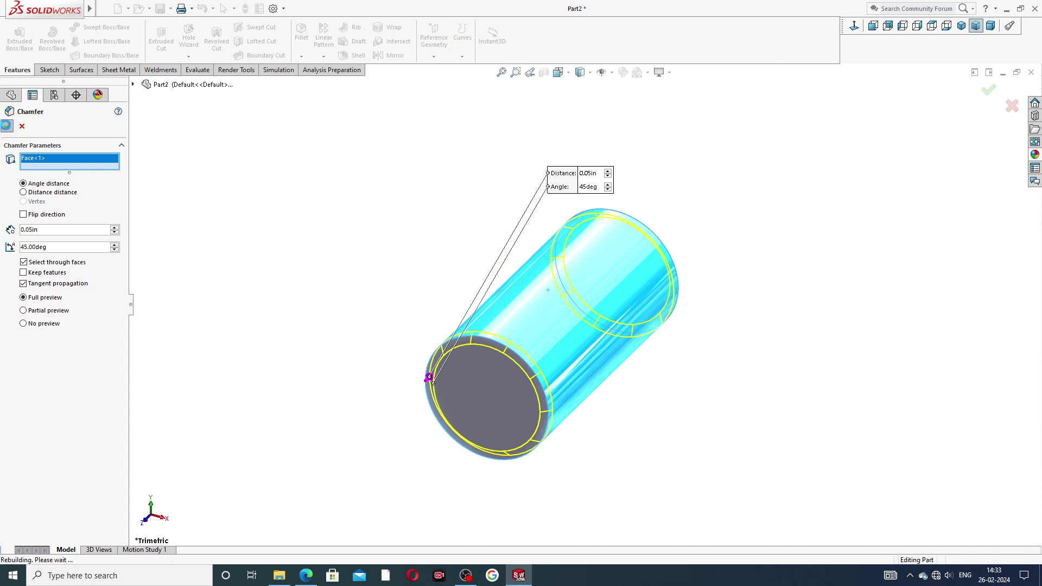
Inspect the chamfers and bring up the Appearances library.
mouse_move(485, 346)
middle_down()
mouse_move(409, 284)
mouse_move(474, 301)
middle_up()
click(728, 254)
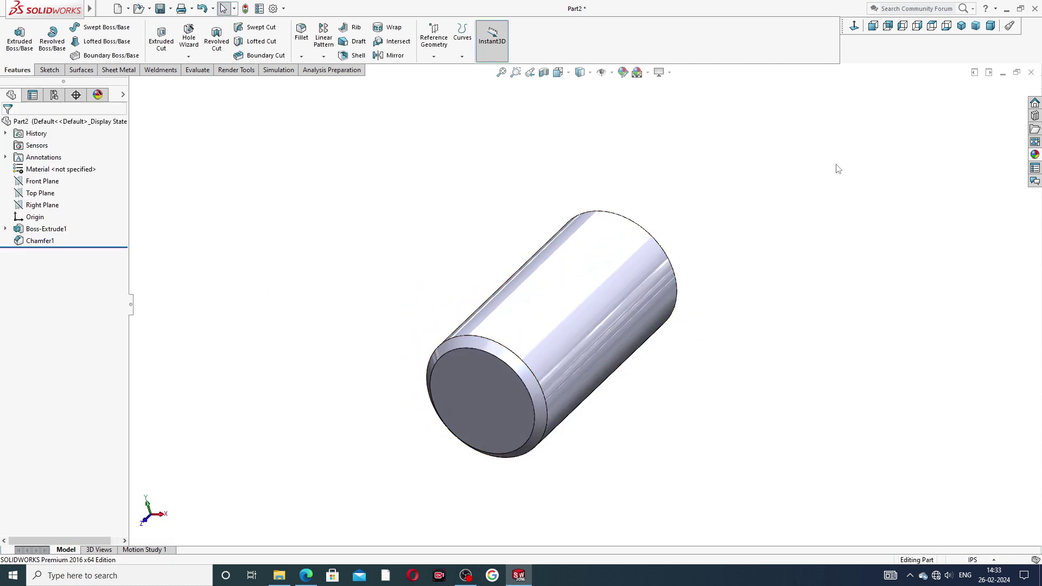
click(1035, 156)
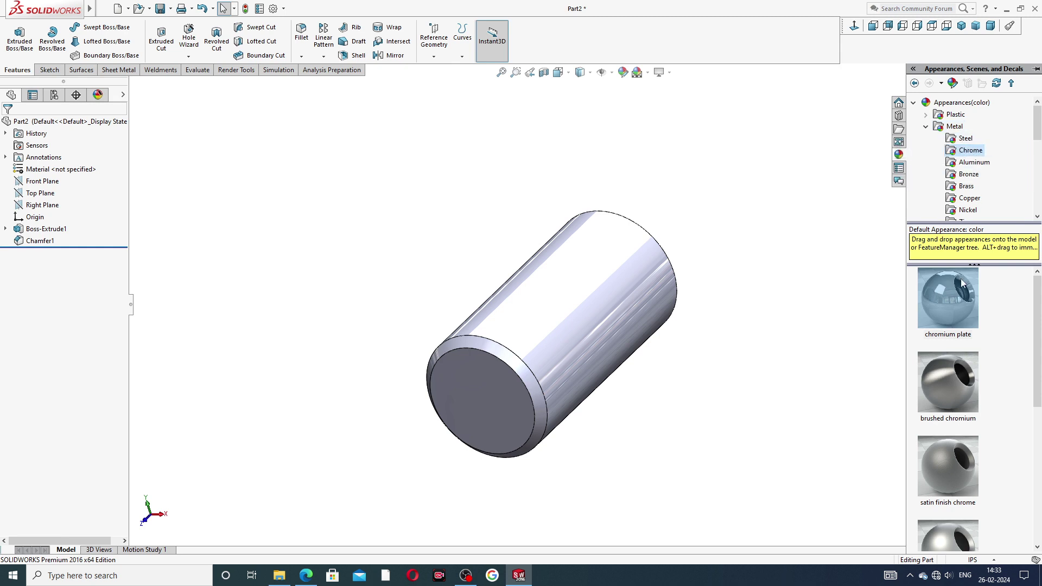
Apply the Metal > Chrome chromium plate appearance to the pin and view it isometrically.
double_click(953, 297)
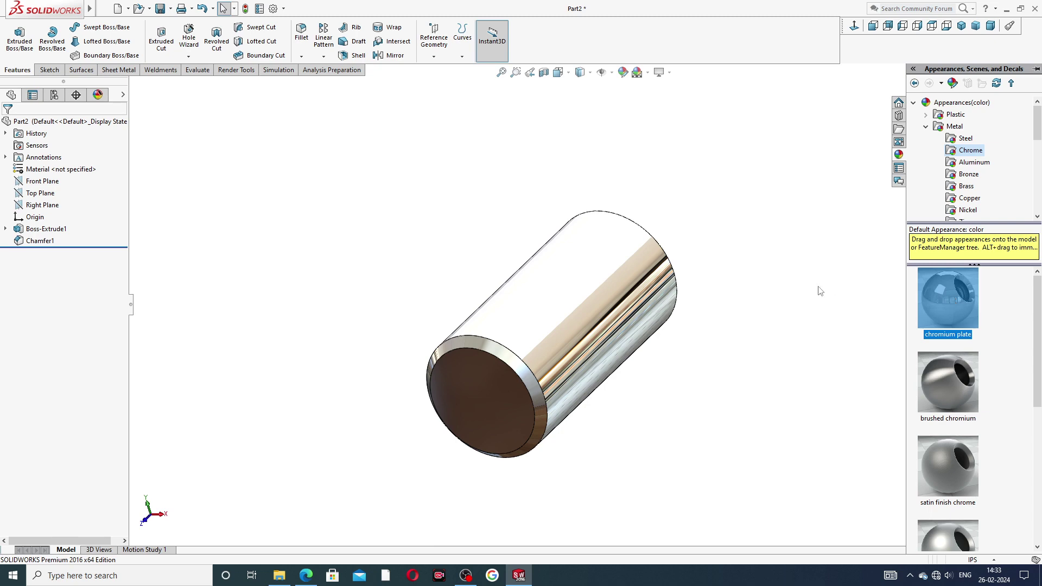
click(961, 26)
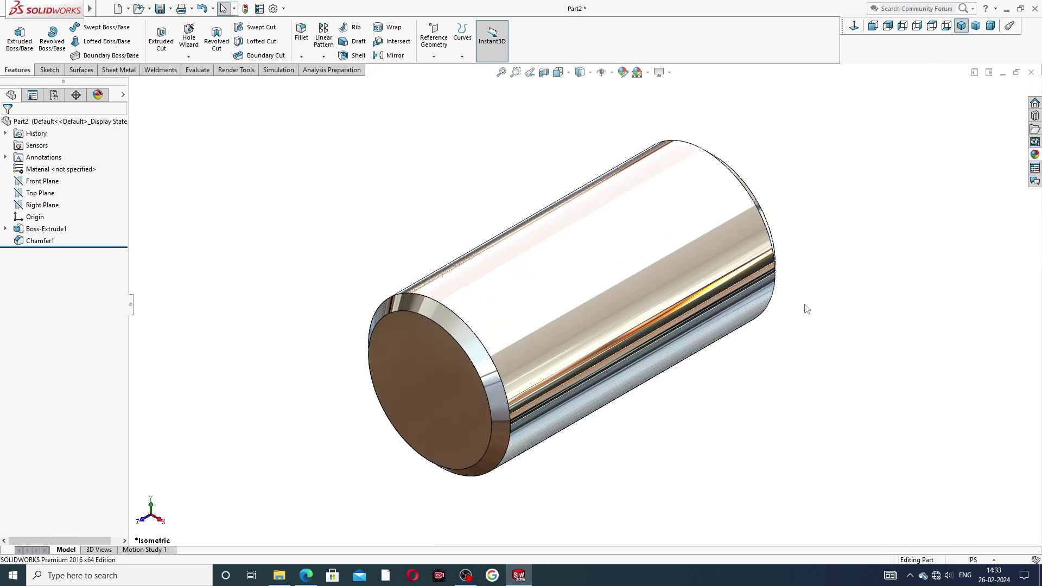
mouse_move(803, 304)
middle_down()
mouse_move(667, 355)
mouse_move(804, 309)
mouse_move(832, 215)
mouse_move(692, 268)
mouse_move(760, 322)
middle_up()
click(962, 25)
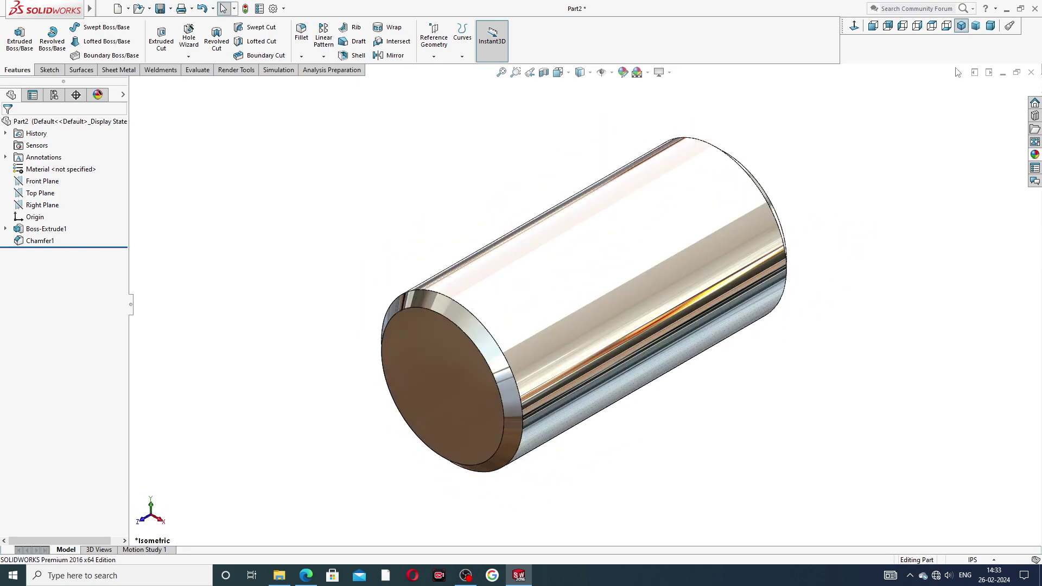